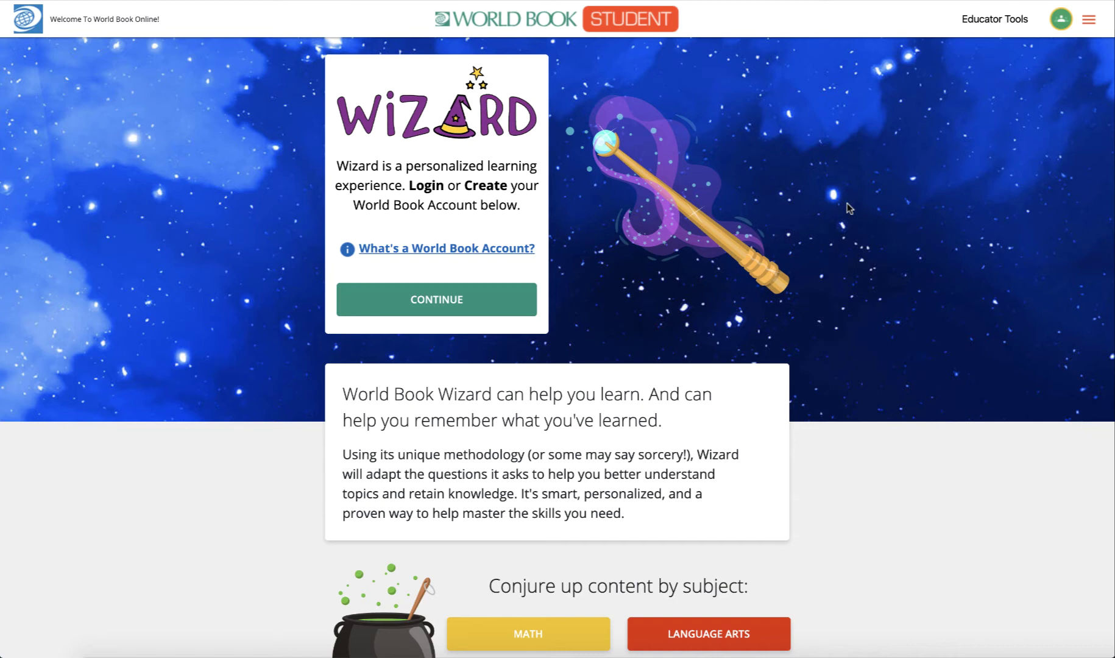
Open World Book Wizard and view the explanation of what a World Book Account is
scroll(846, 207, down, 3)
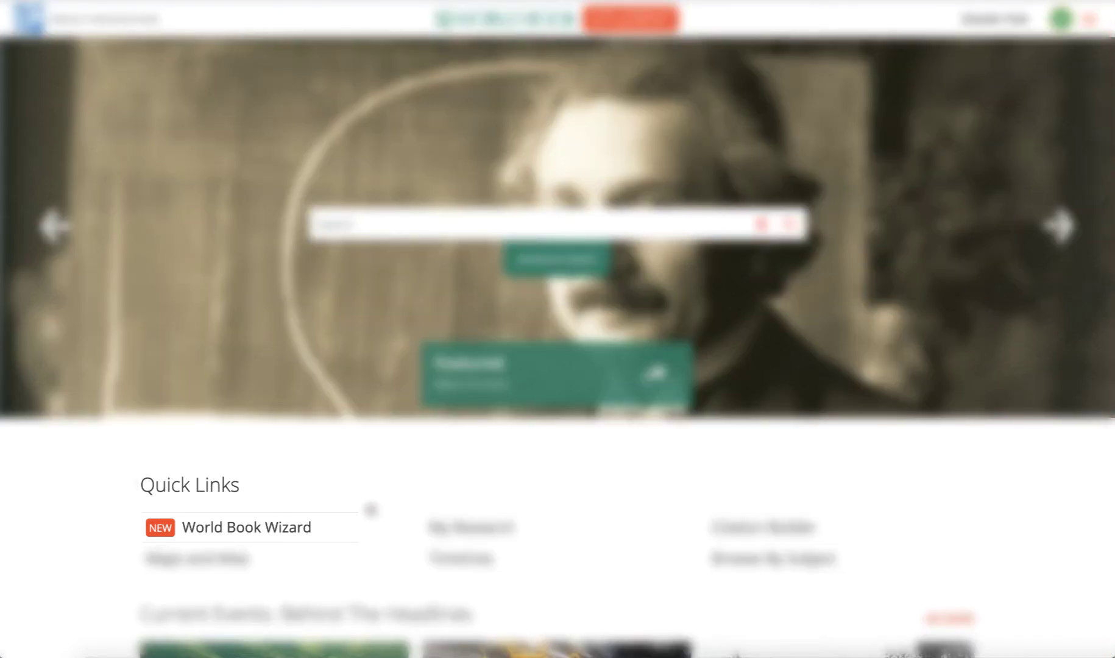
click(315, 530)
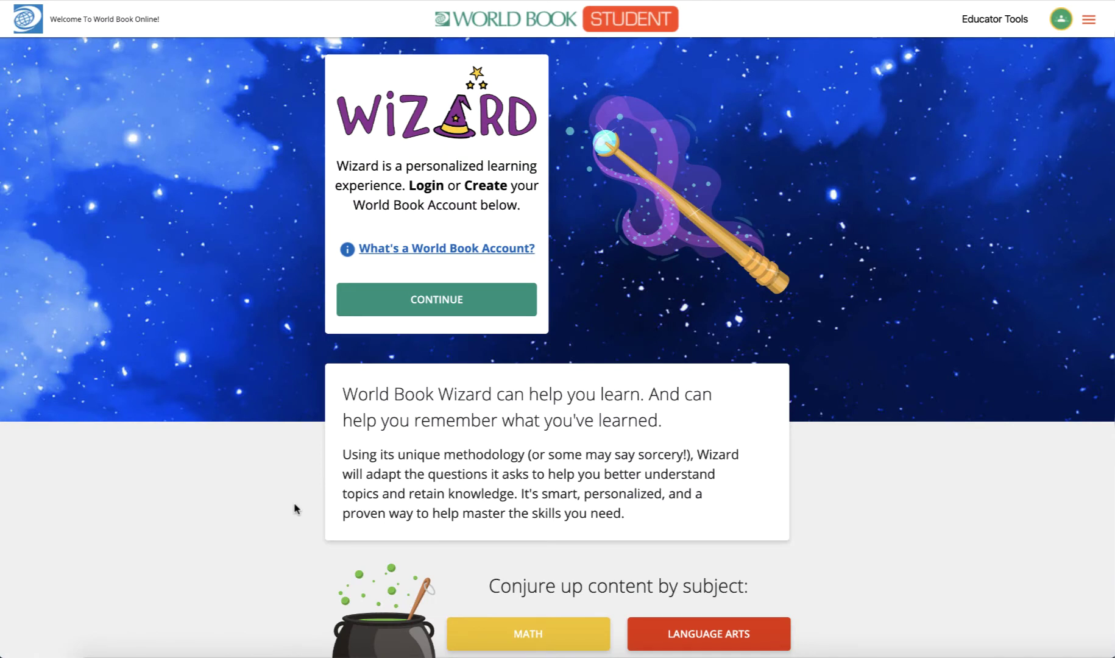
click(474, 249)
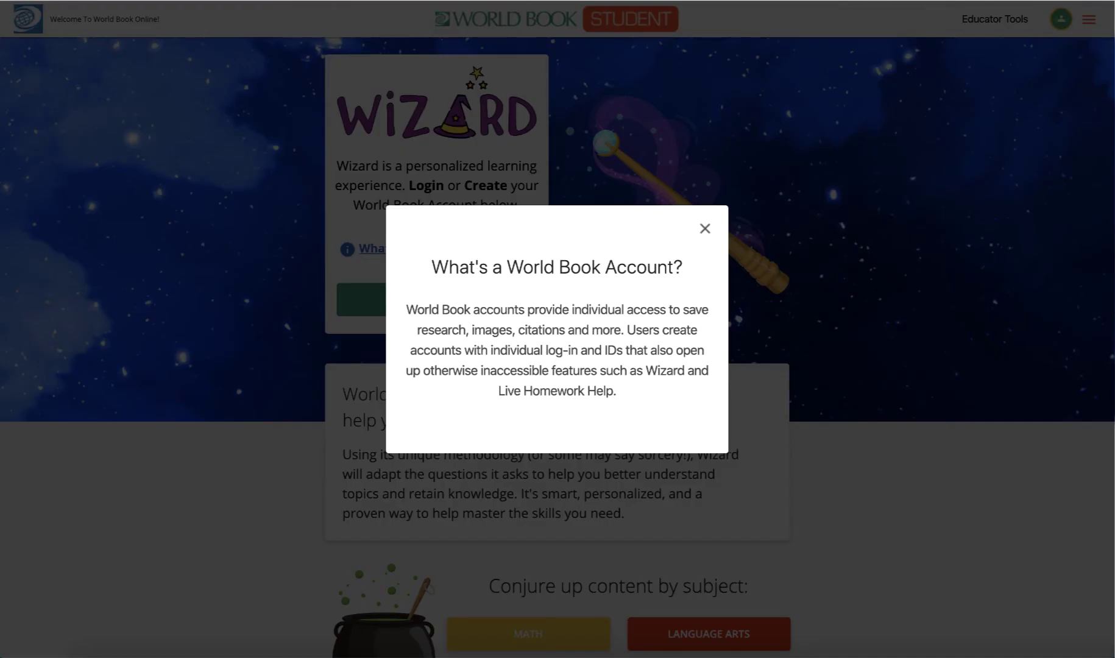
click(705, 228)
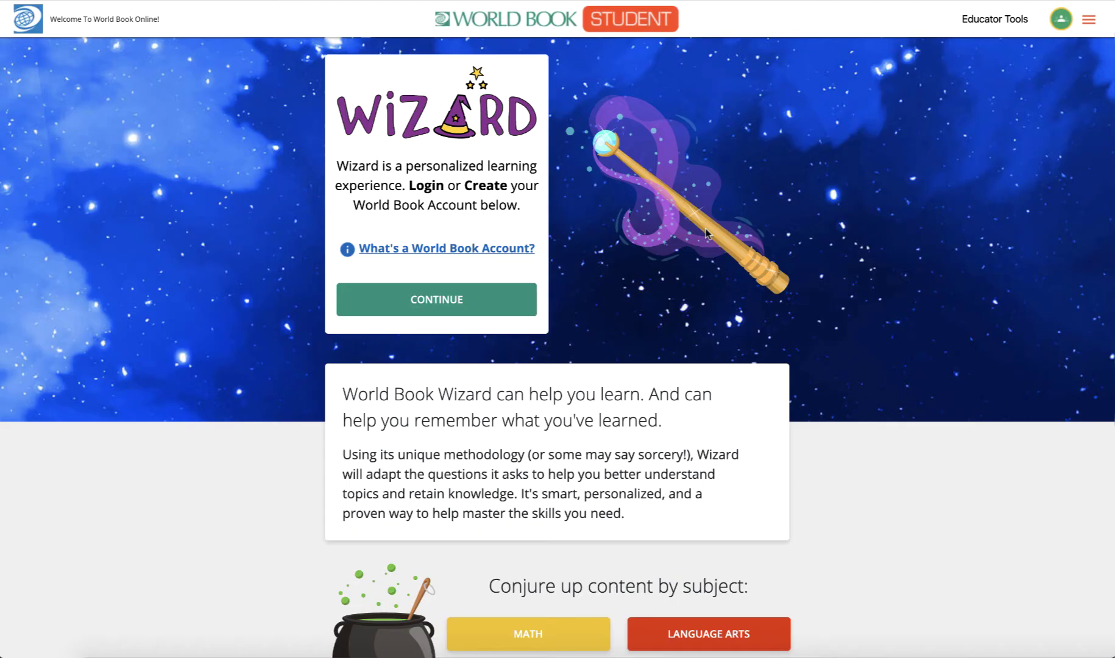
Open the form for creating a World Book account and set the account type to Teacher
click(470, 304)
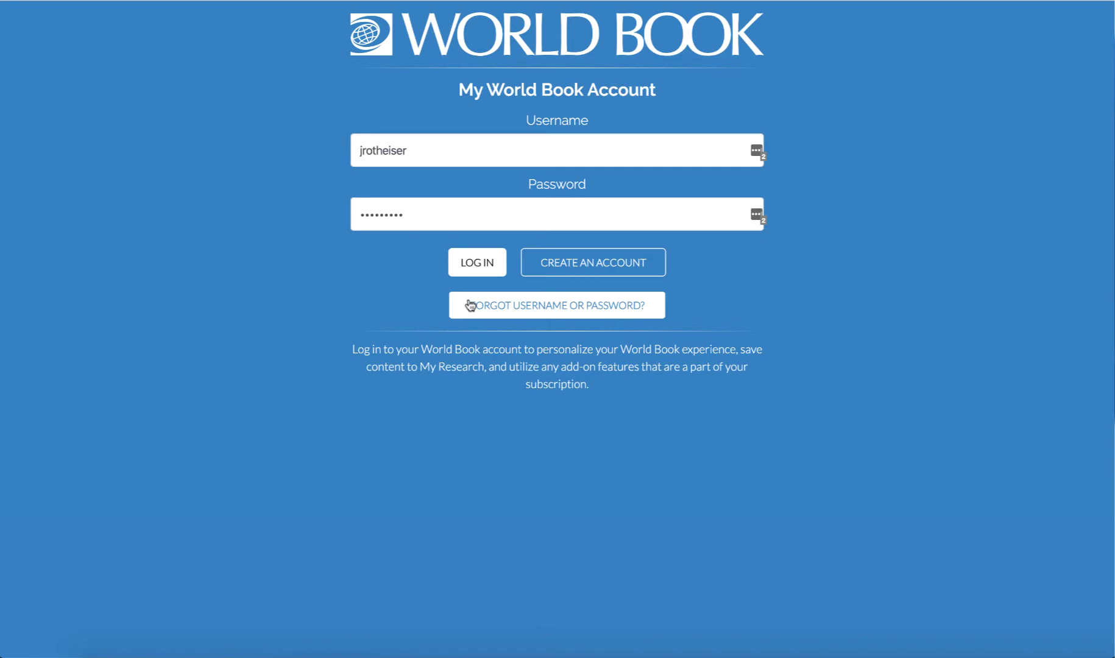
click(571, 266)
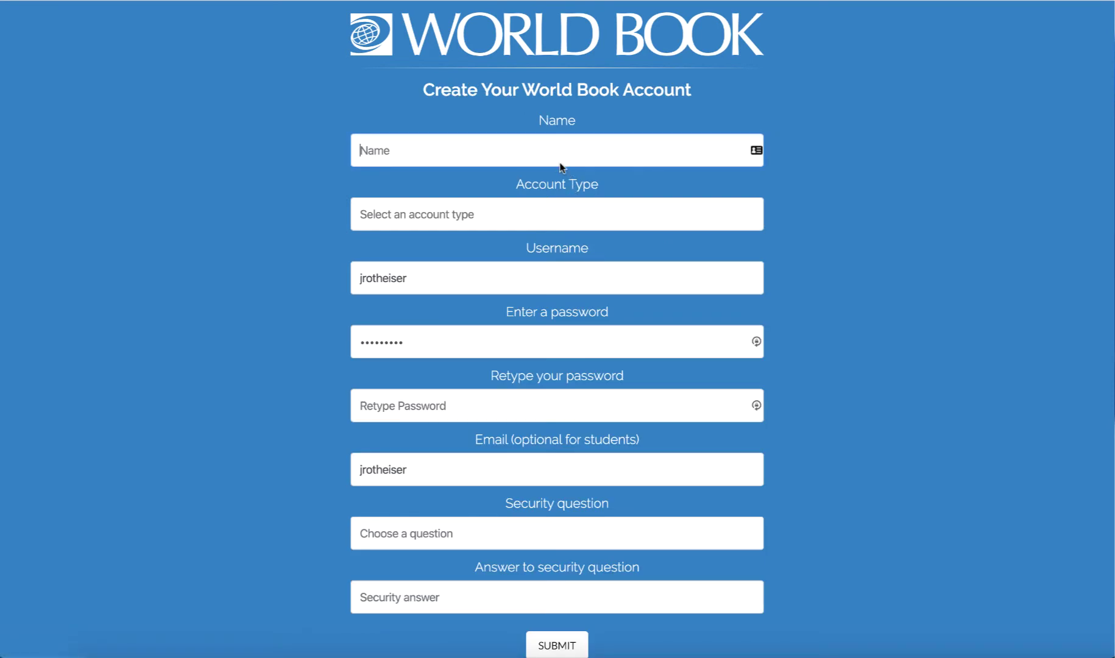
click(542, 218)
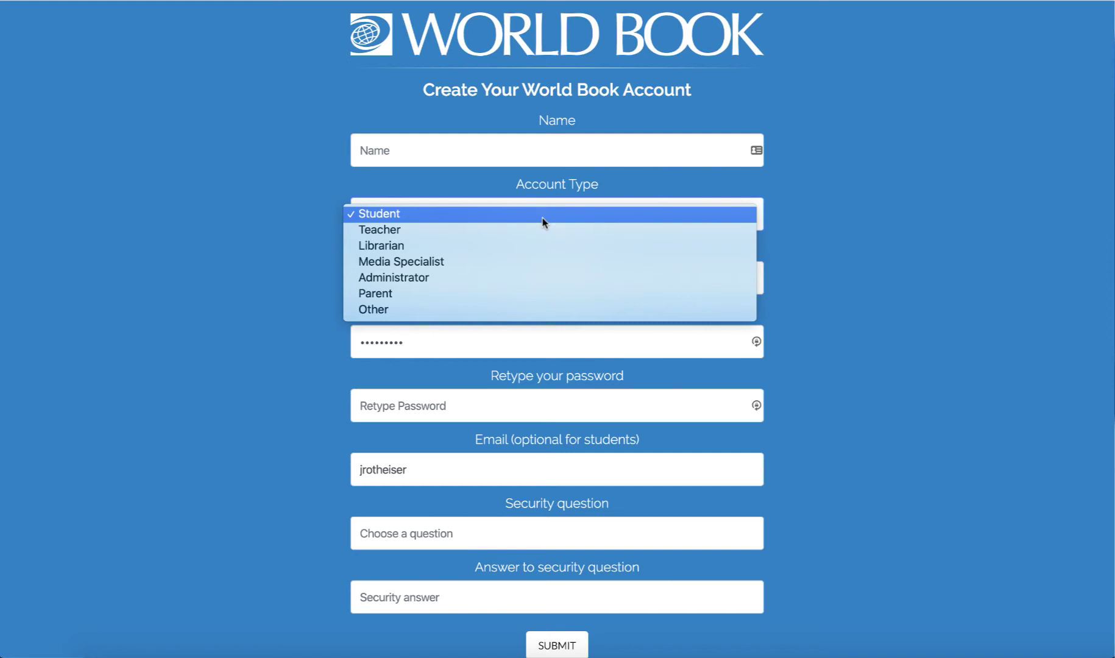
click(542, 229)
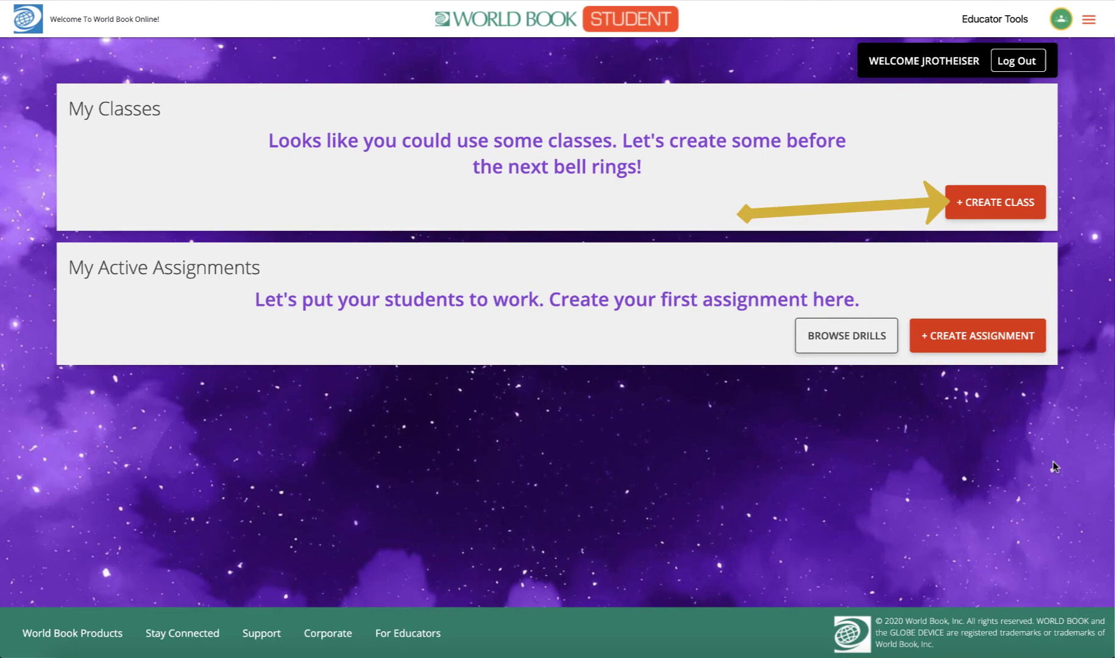
Create a class named with the teacher's surname plus "Earth Science", with section 3rd, subject Science and grade level 6th
click(996, 218)
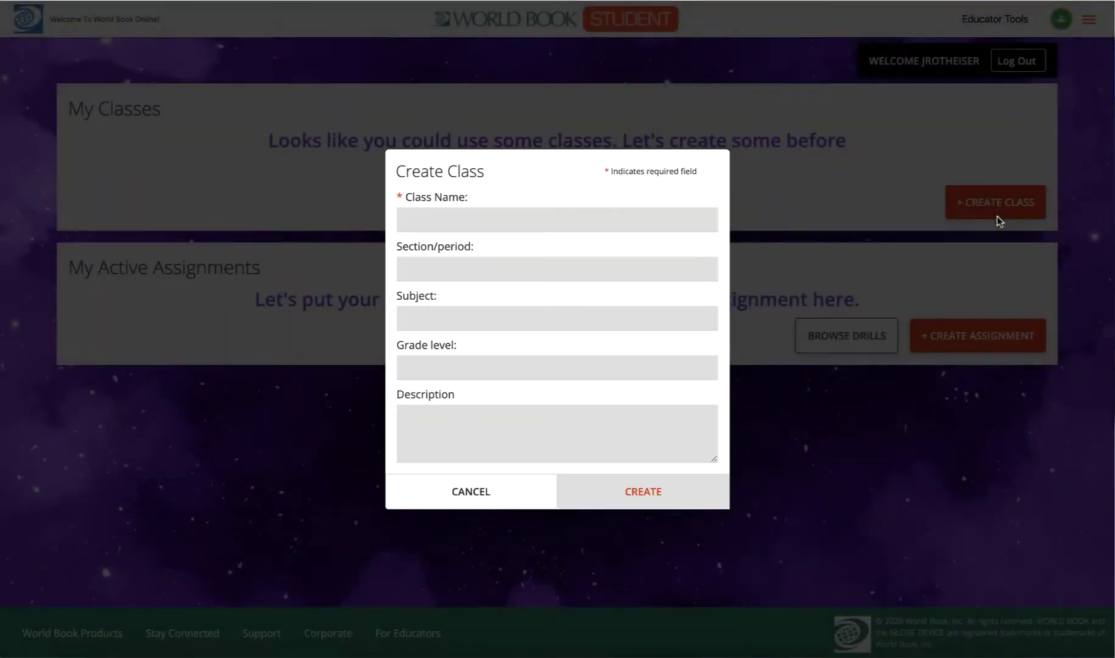
click(558, 219)
text(Rotheiser Earth Science)
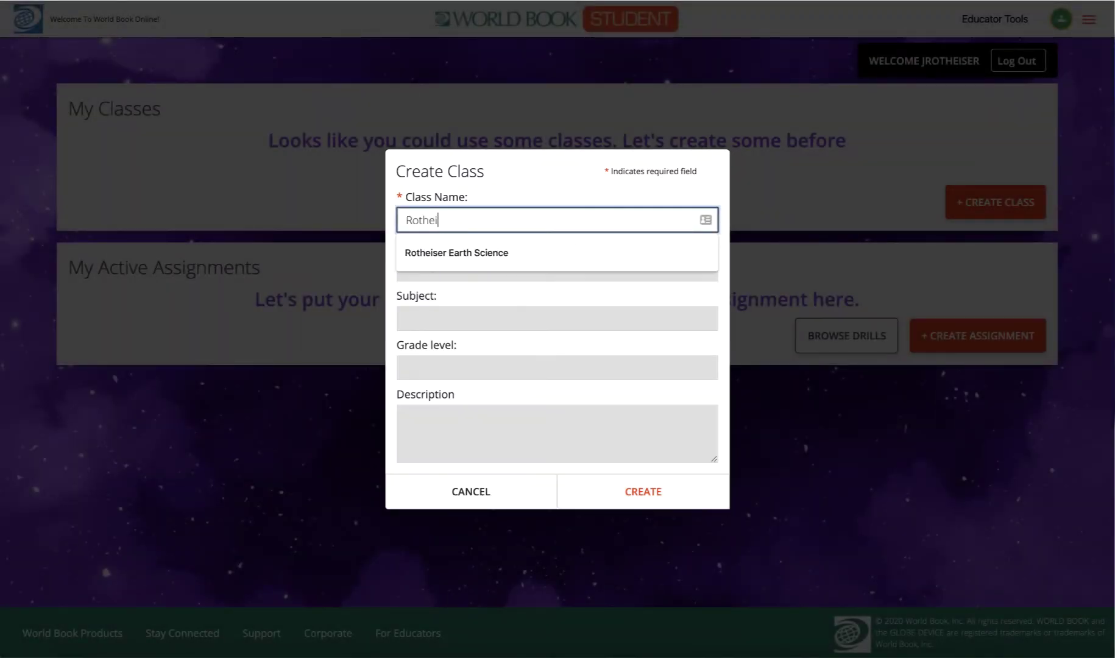
click(554, 259)
click(530, 269)
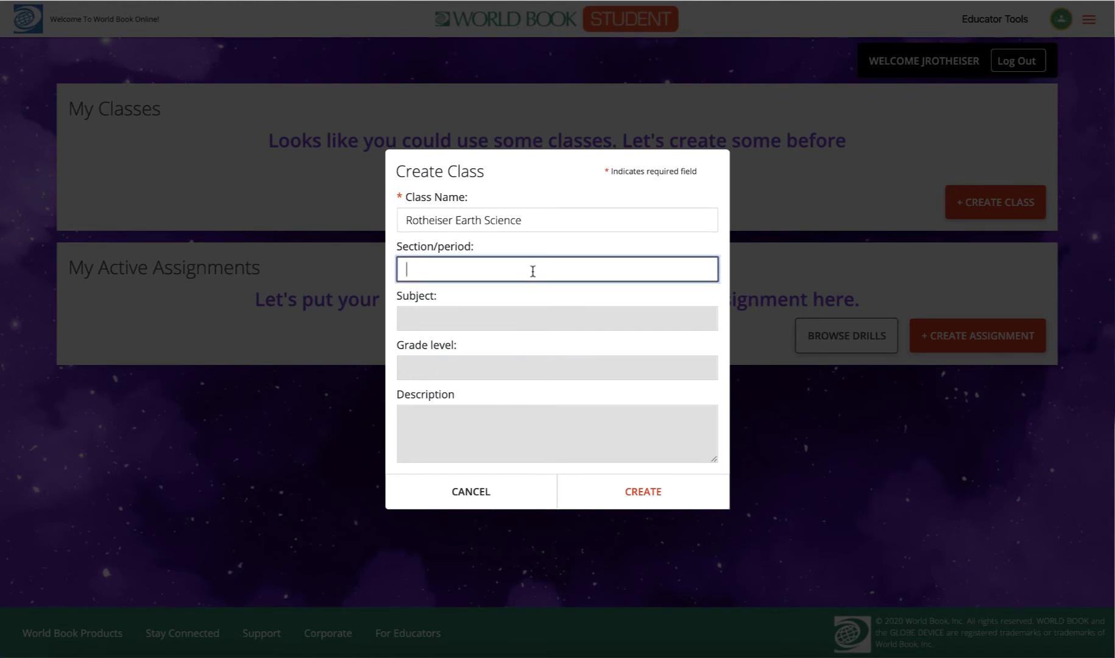
text(3rd)
click(557, 318)
text(Science)
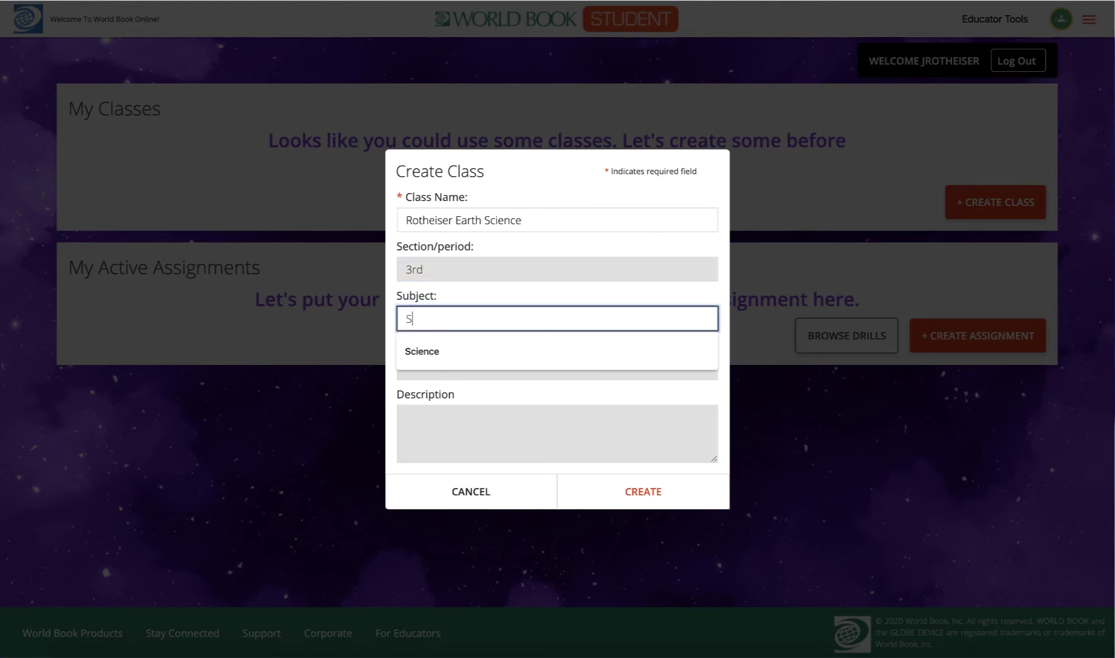
click(557, 367)
text(6th)
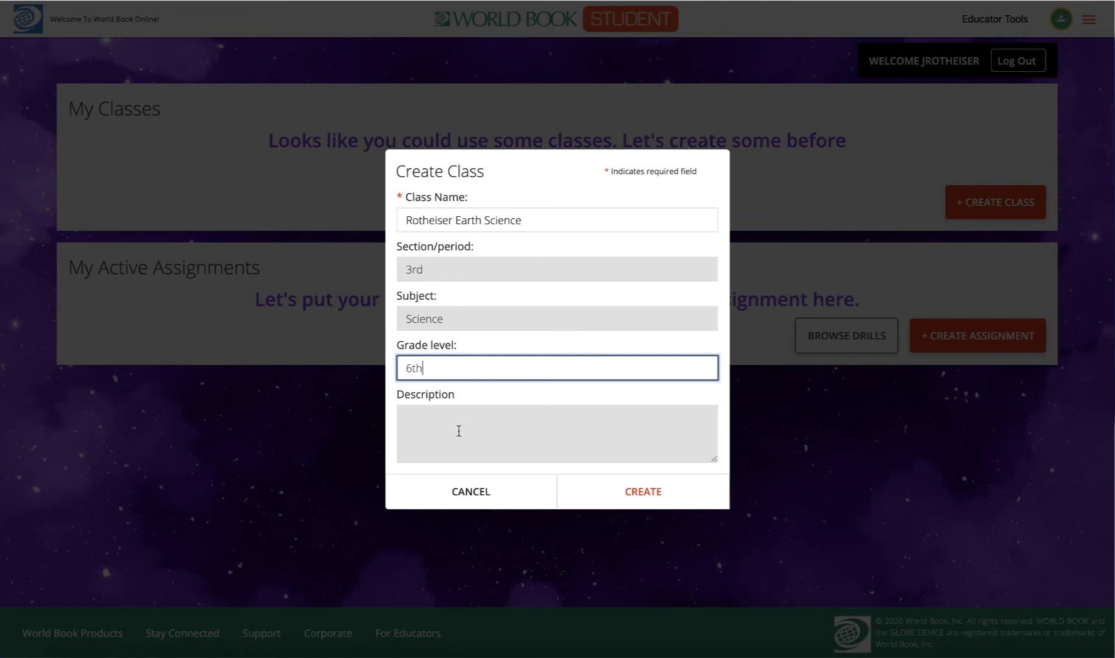
click(597, 488)
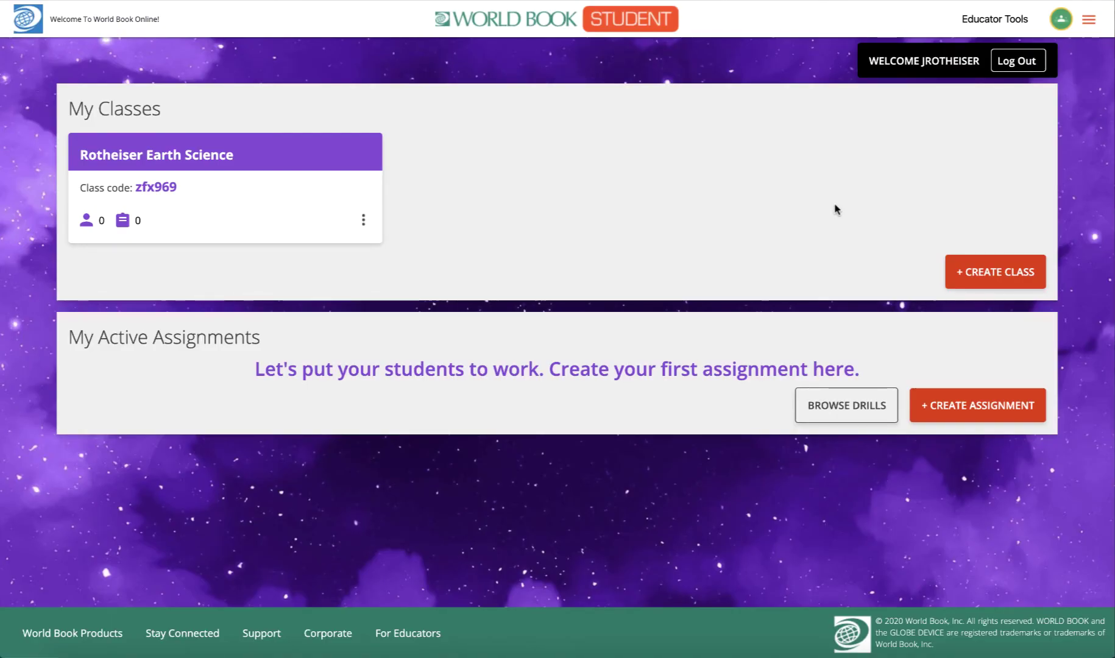
Start a new drill assignment and filter the available drills to Science and Grade 6
click(947, 408)
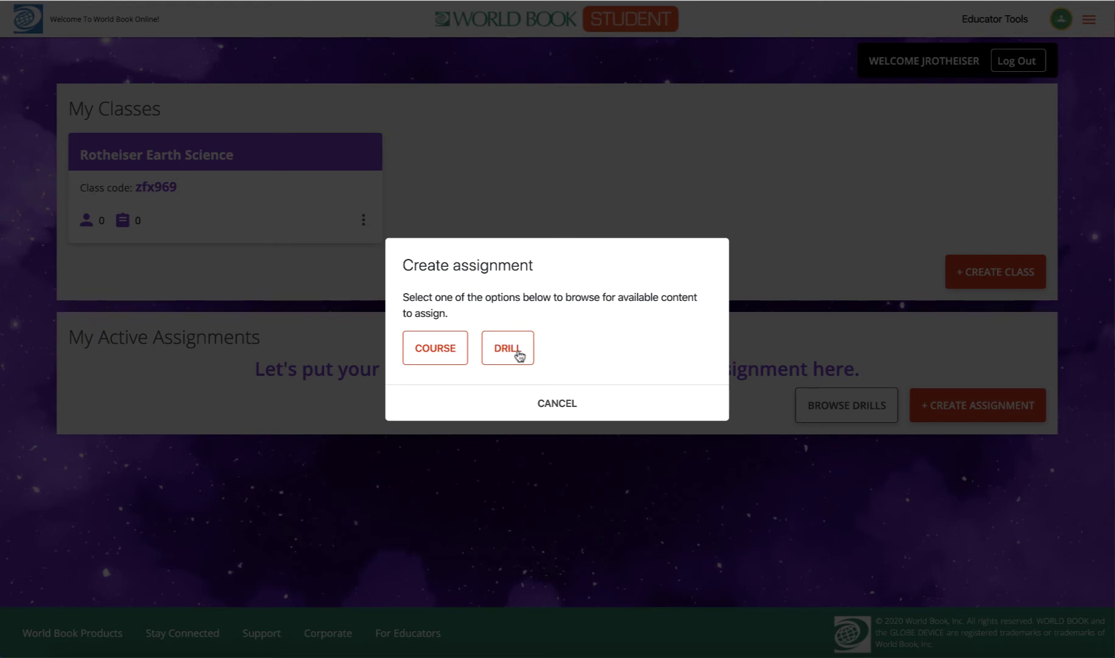
click(517, 353)
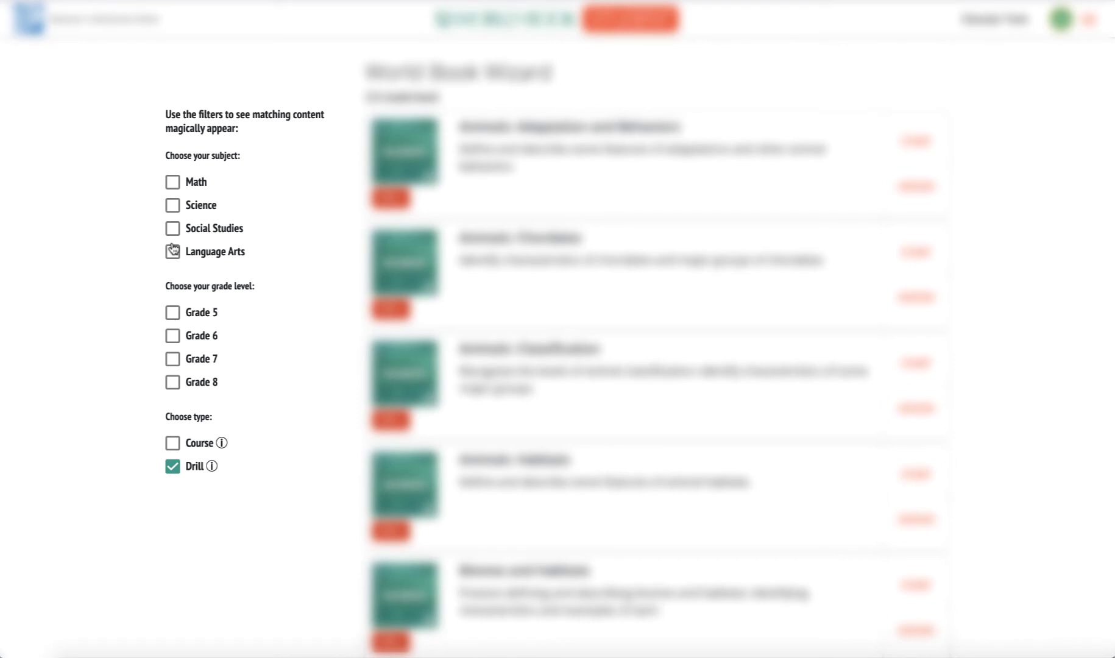
click(173, 207)
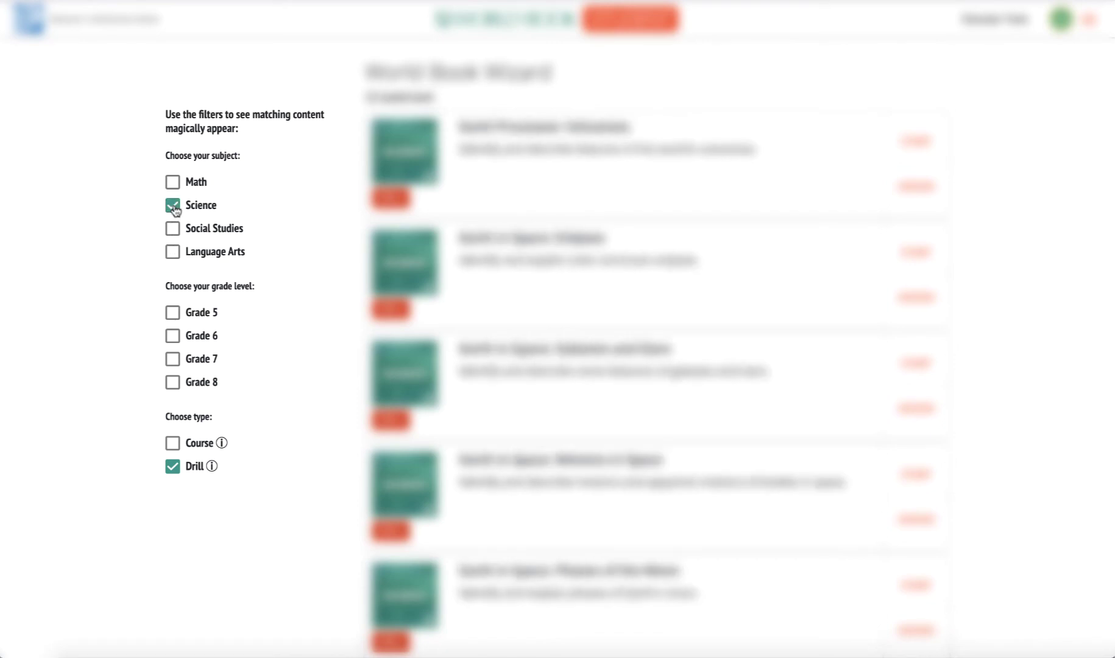
click(173, 336)
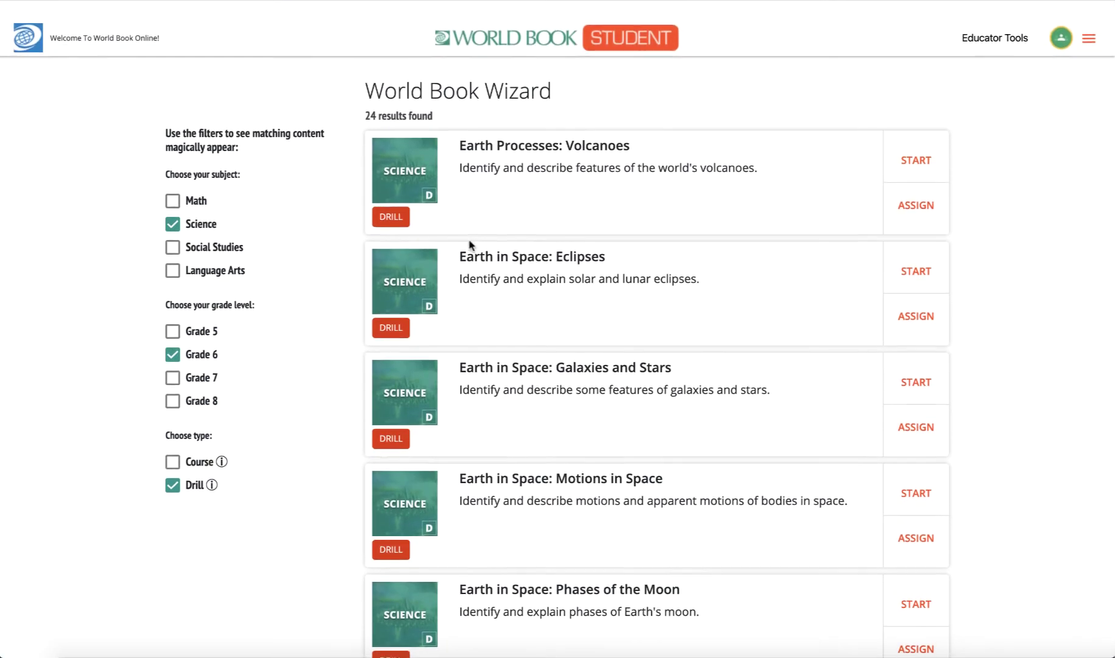
Preview the "Earth in Space: The Planets" drill up to its first question, and stop it to return to the drill list
scroll(804, 201, down, 3)
scroll(804, 202, down, 3)
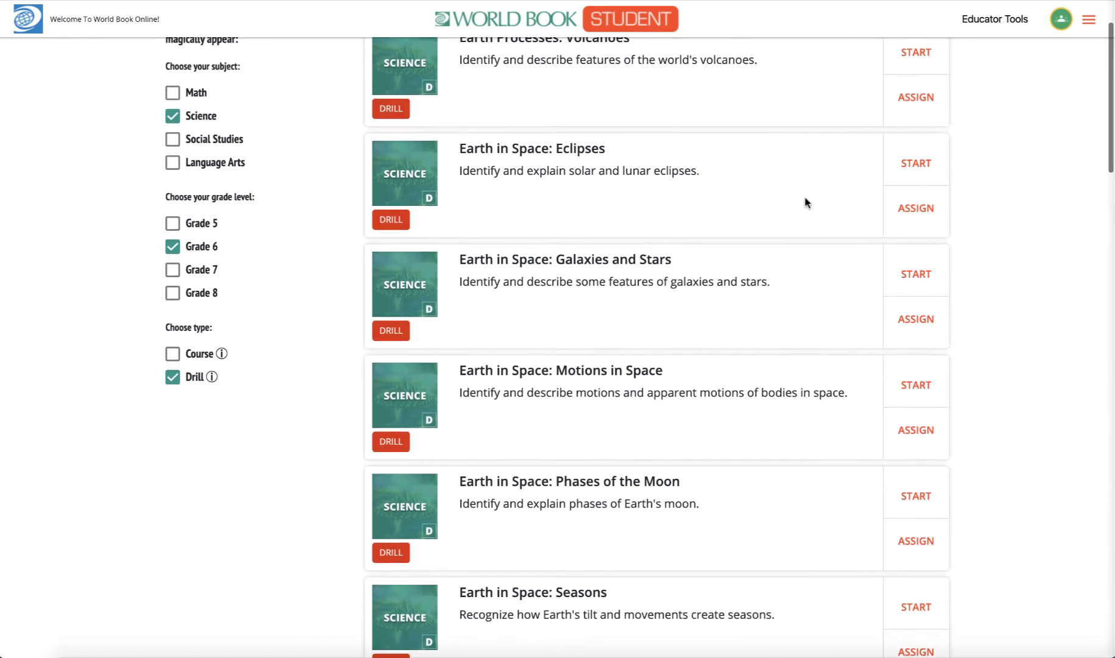
scroll(804, 202, down, 6)
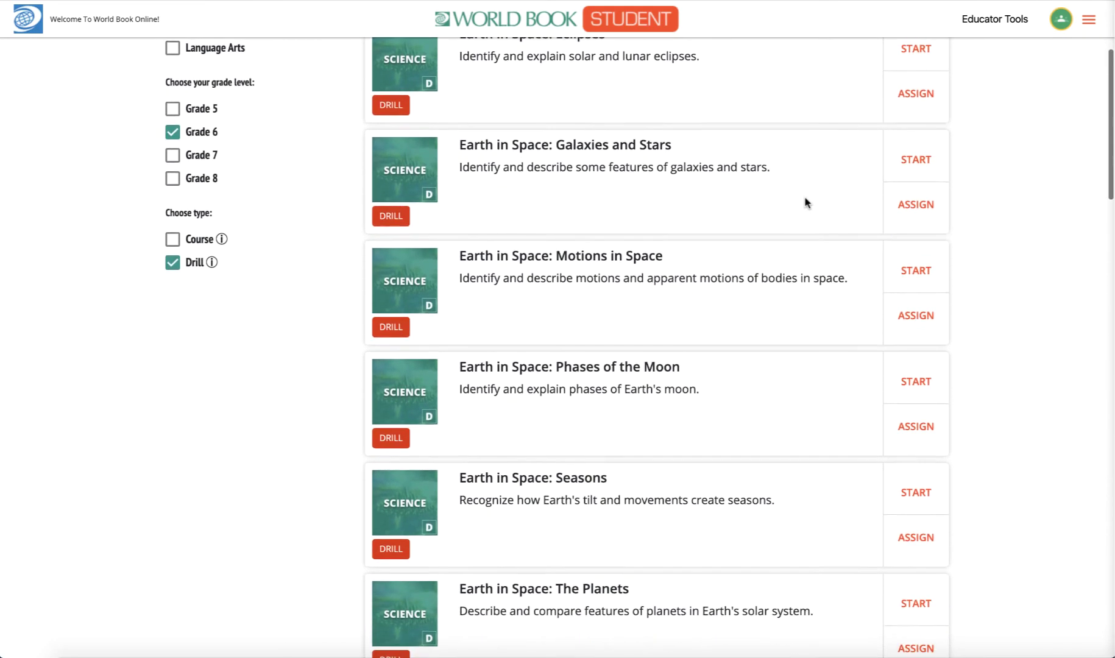
scroll(806, 203, down, 1)
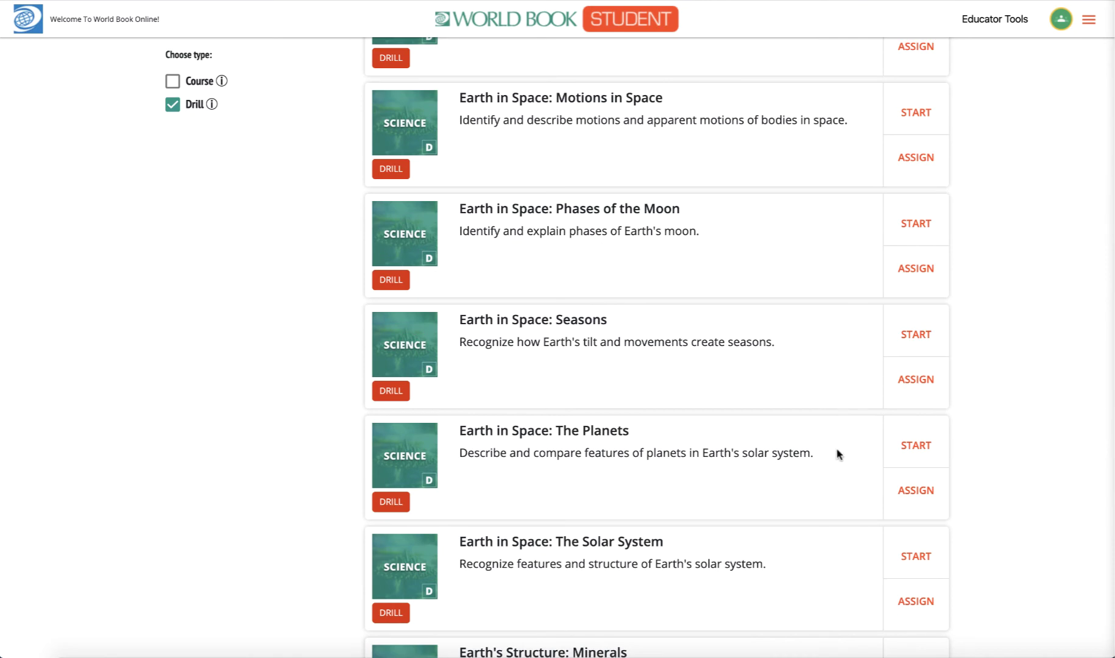
click(917, 445)
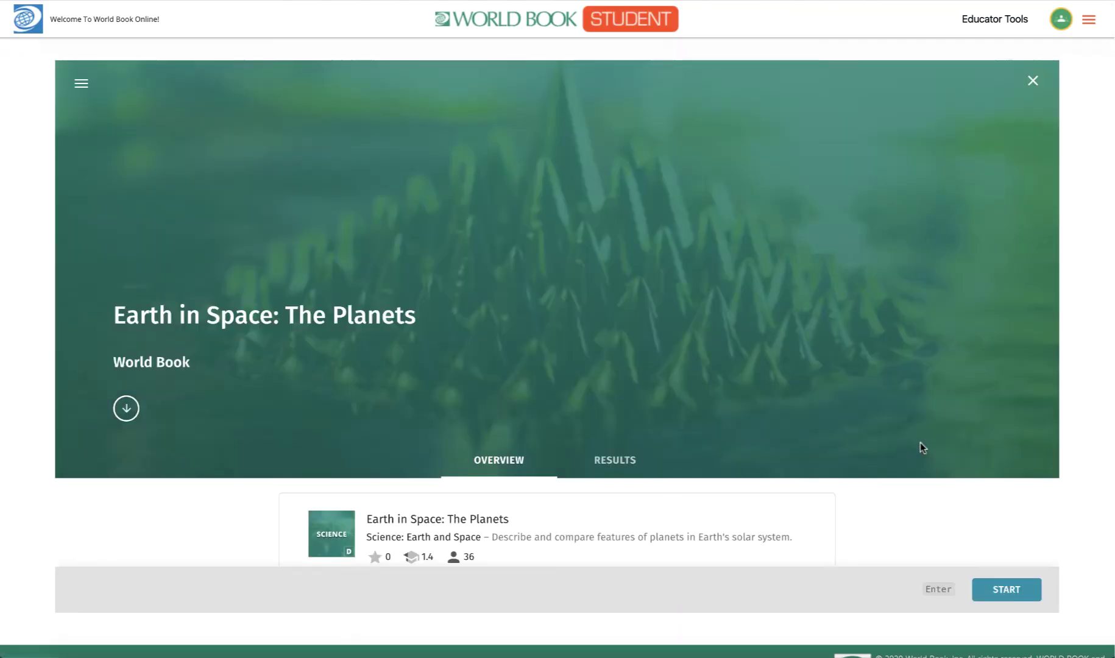
click(1007, 592)
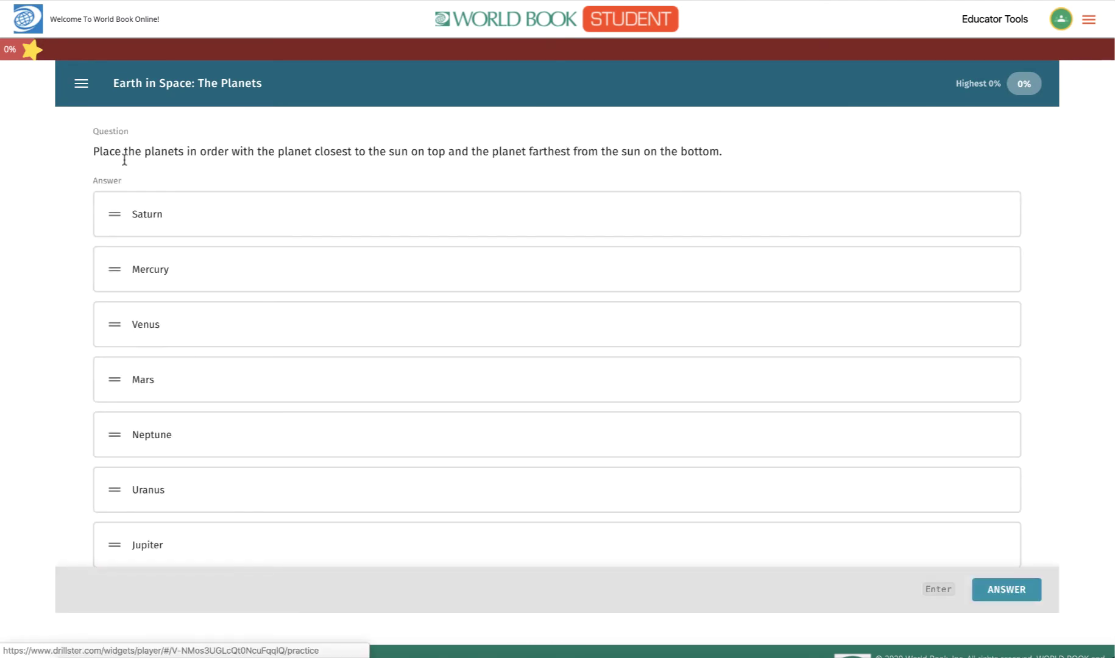
click(81, 84)
click(145, 250)
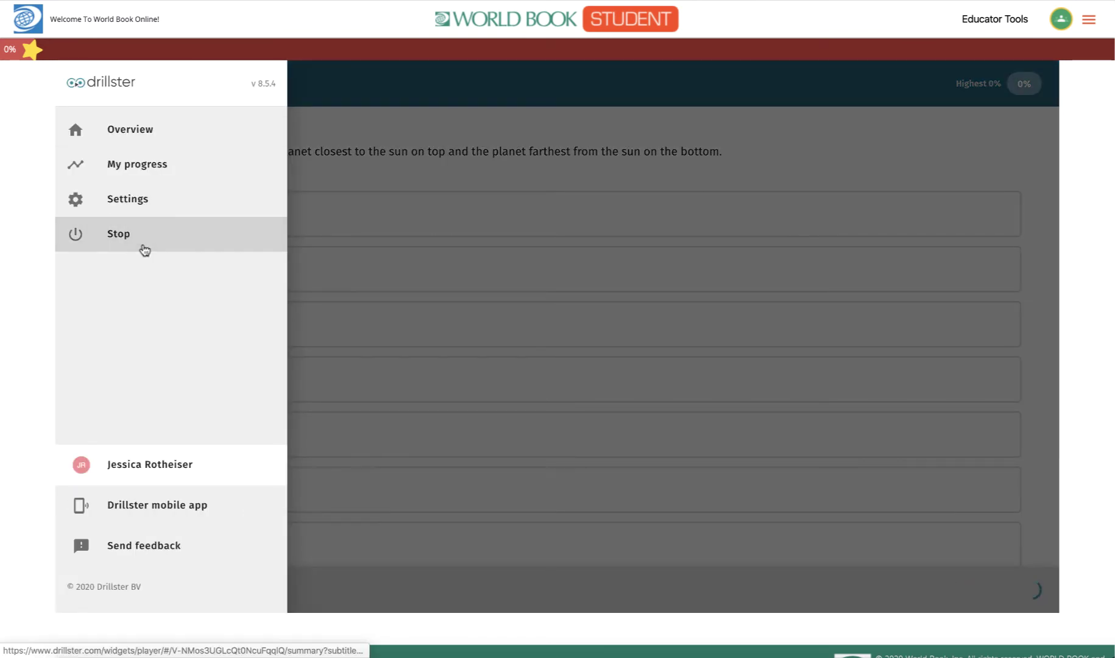
click(789, 530)
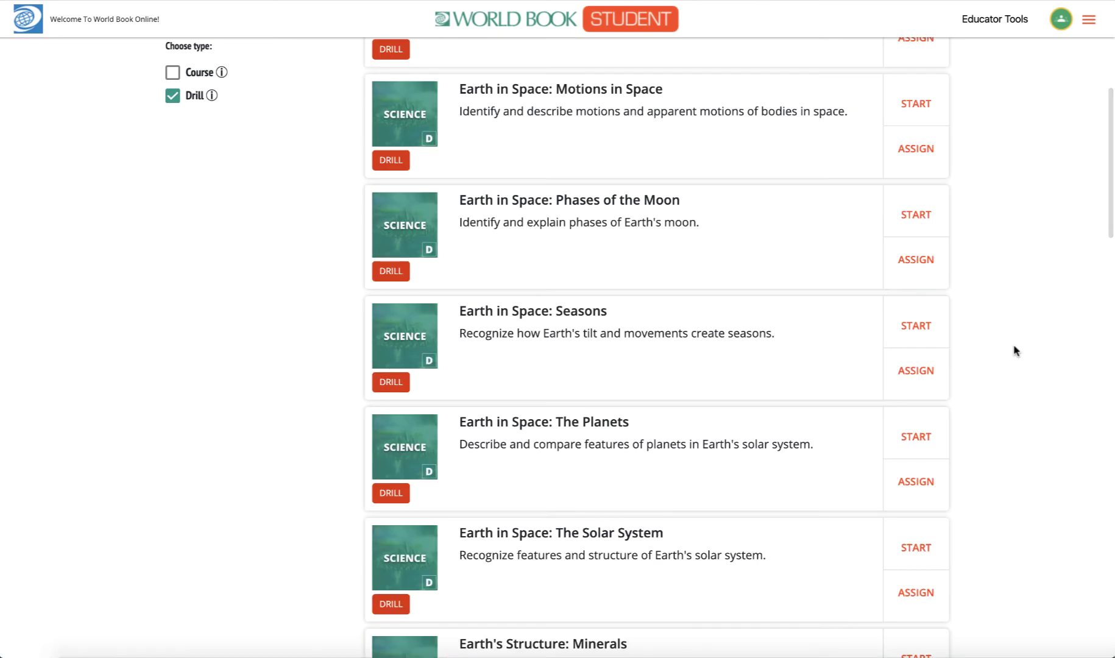
Create an assignment from the "Earth in Space: The Planets" drill, keeping its title and instructions, and select the Earth Science class
scroll(1014, 351, down, 2)
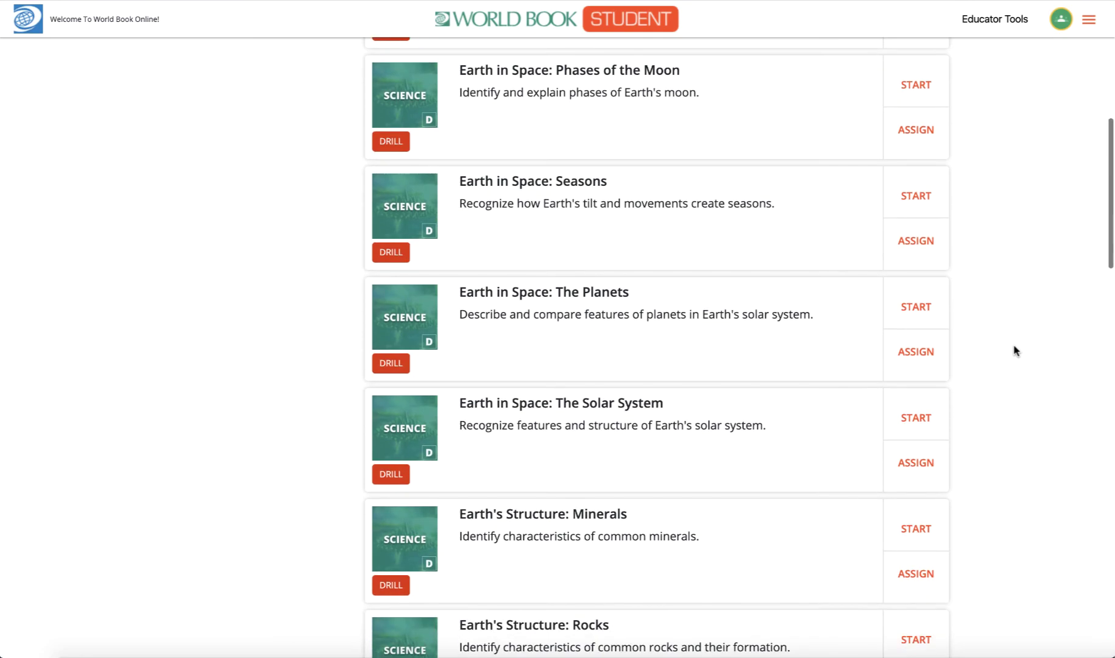
click(905, 362)
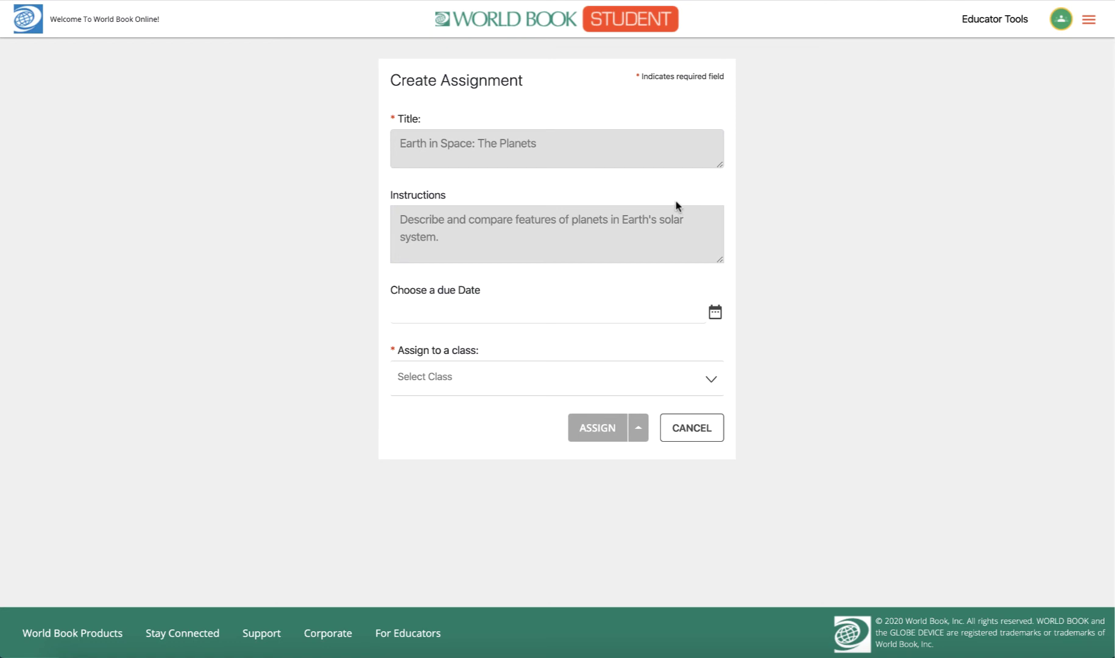
click(612, 229)
click(573, 142)
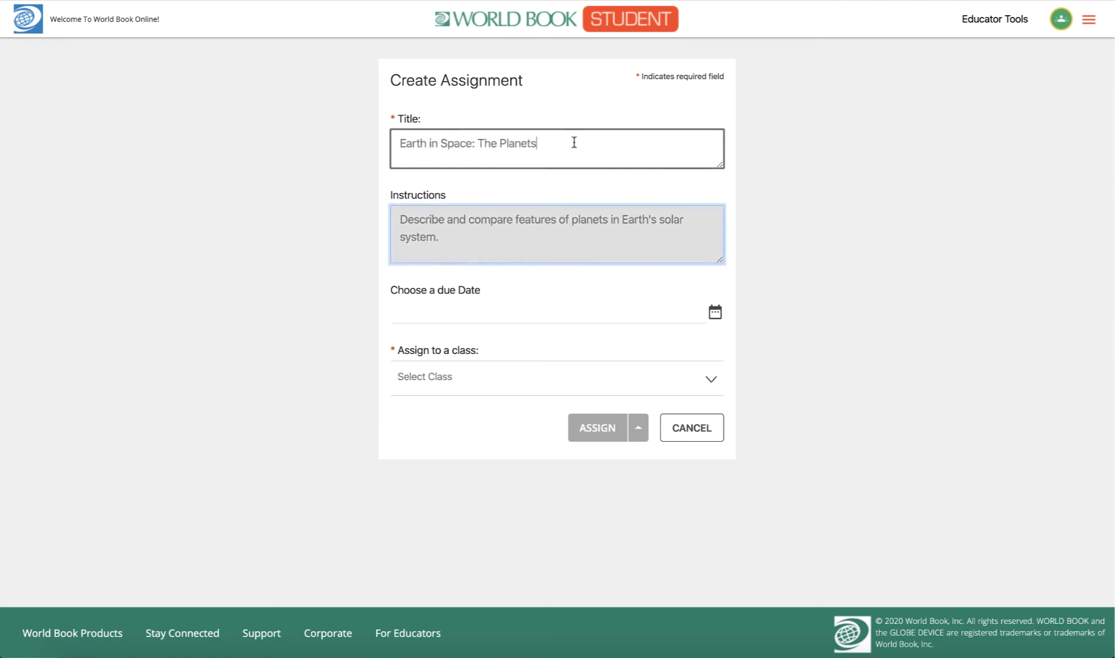
click(579, 235)
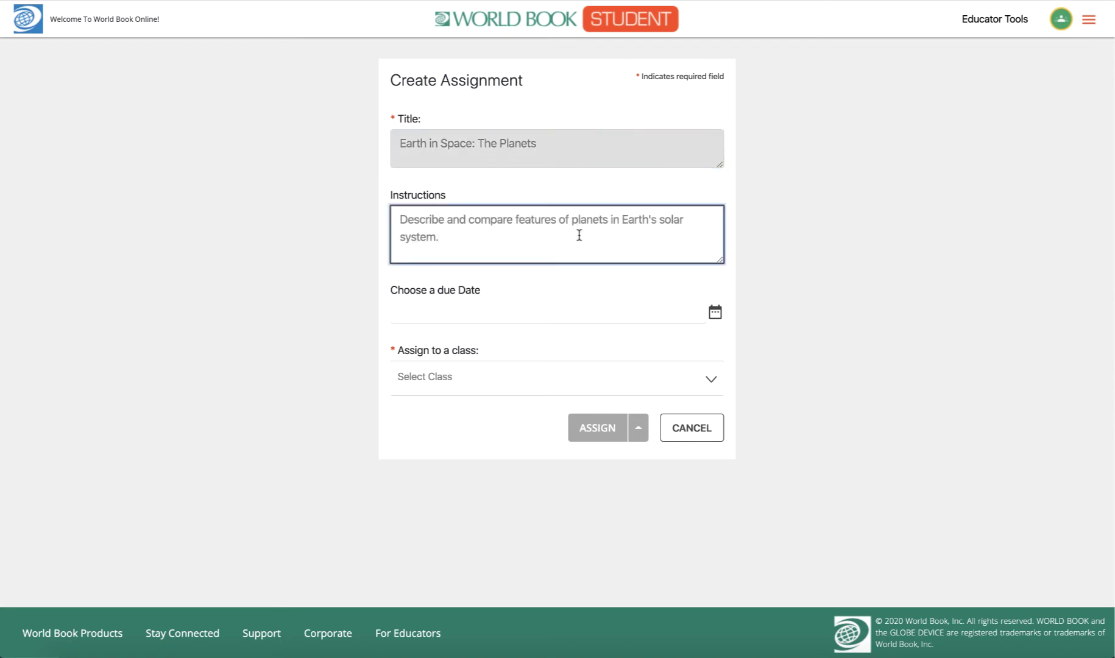
click(519, 382)
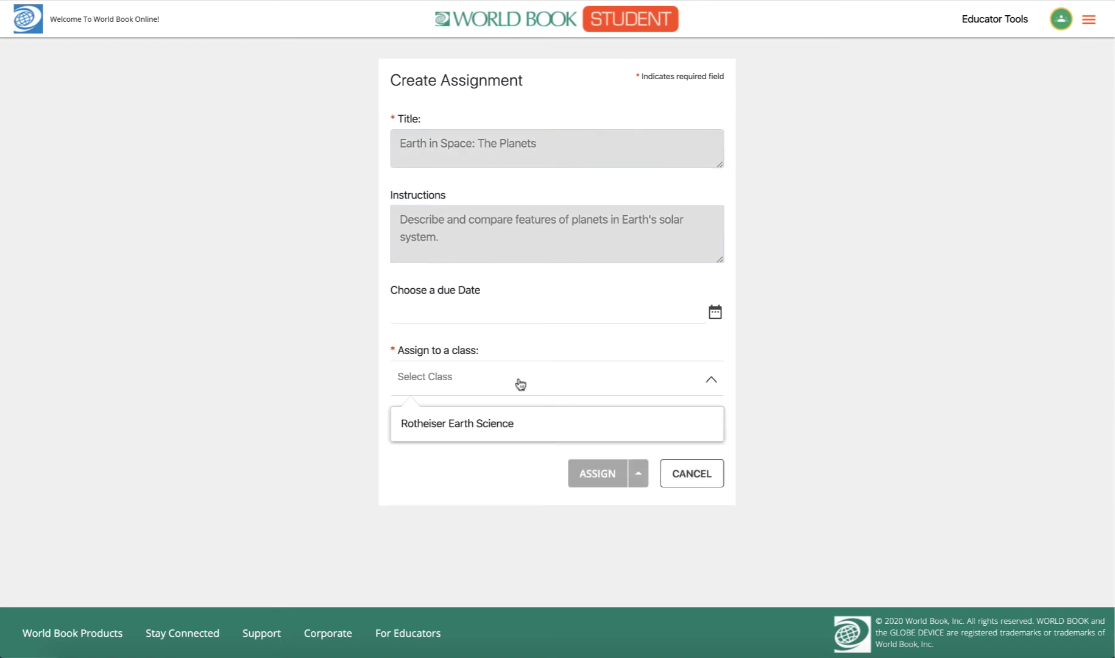
click(511, 429)
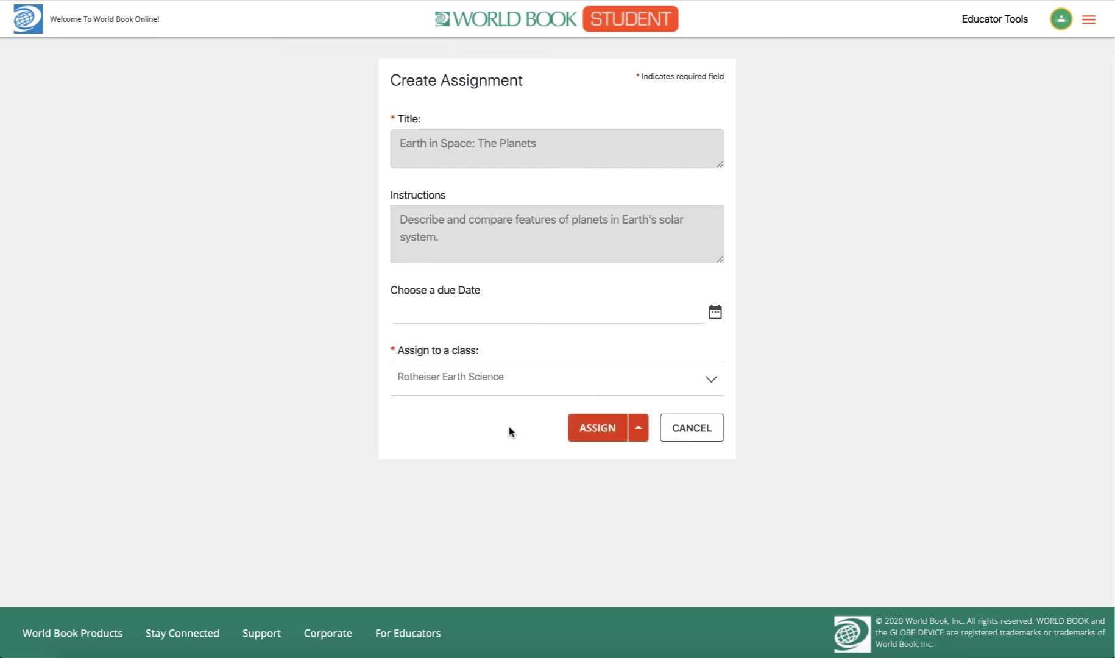
Set the assignment's due date to 04-11-2020 and assign it to the class
click(542, 314)
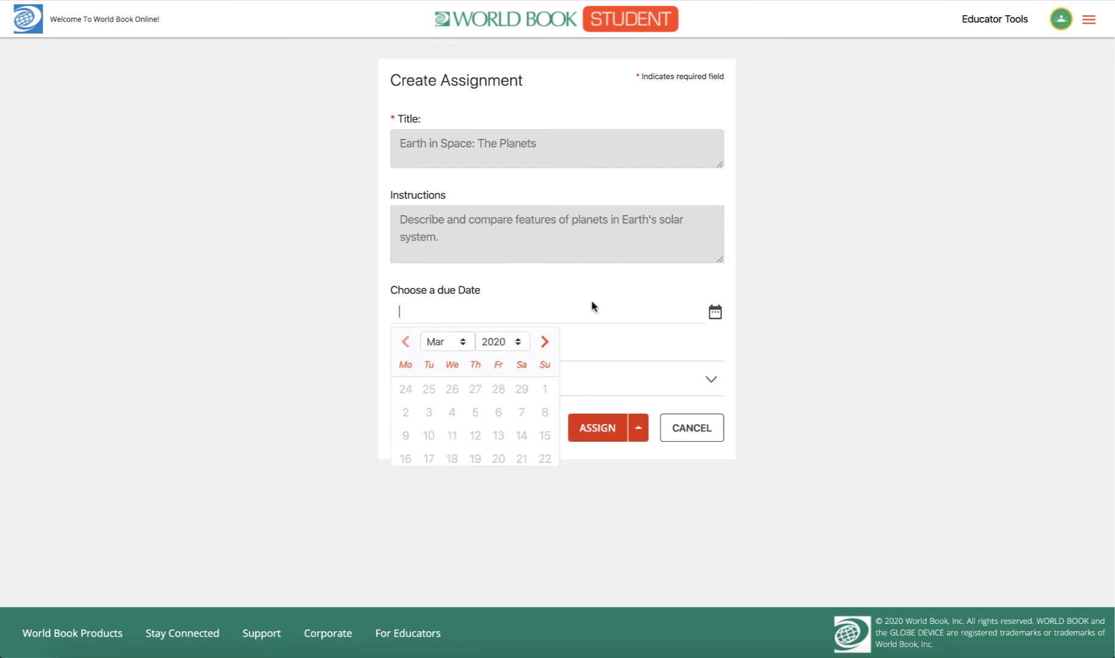
click(544, 343)
click(522, 415)
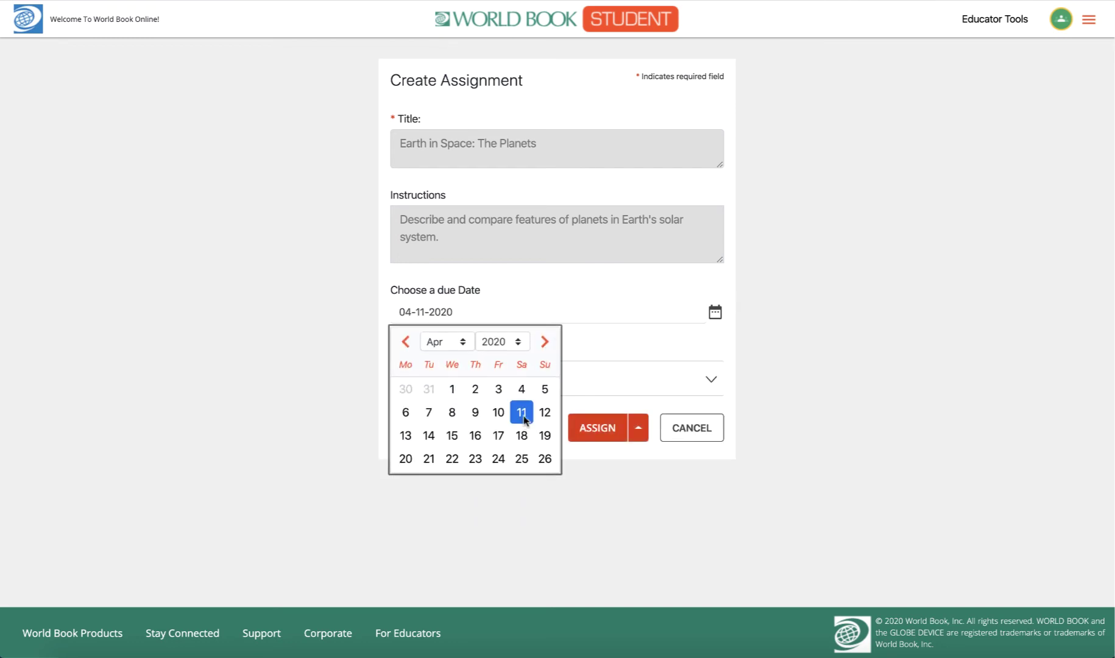
click(638, 433)
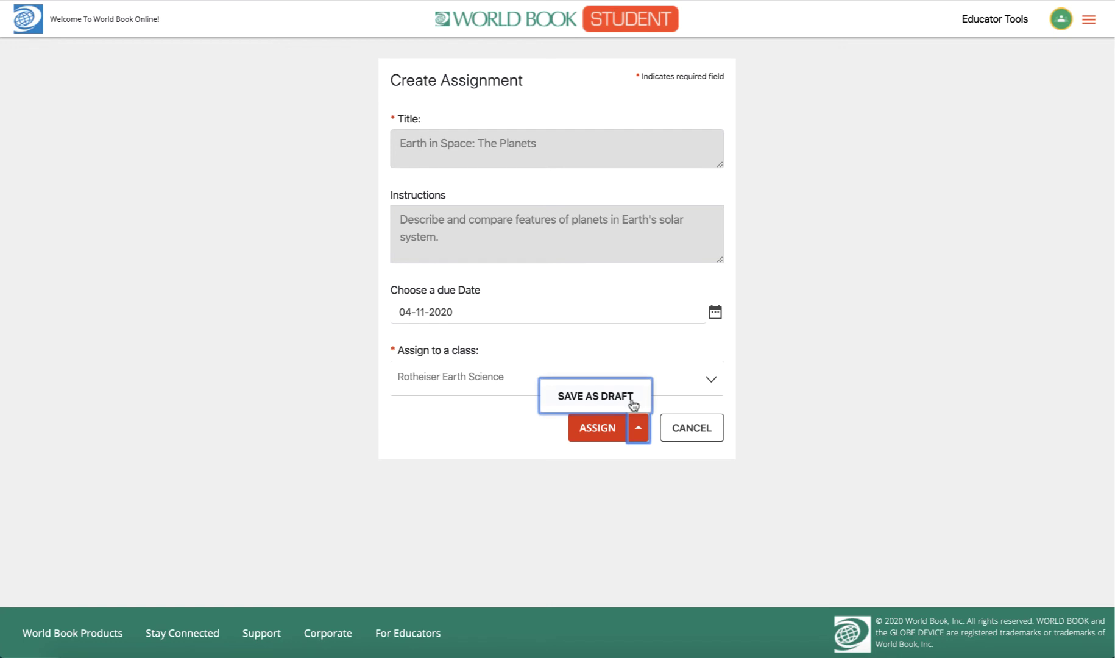
click(637, 433)
click(591, 436)
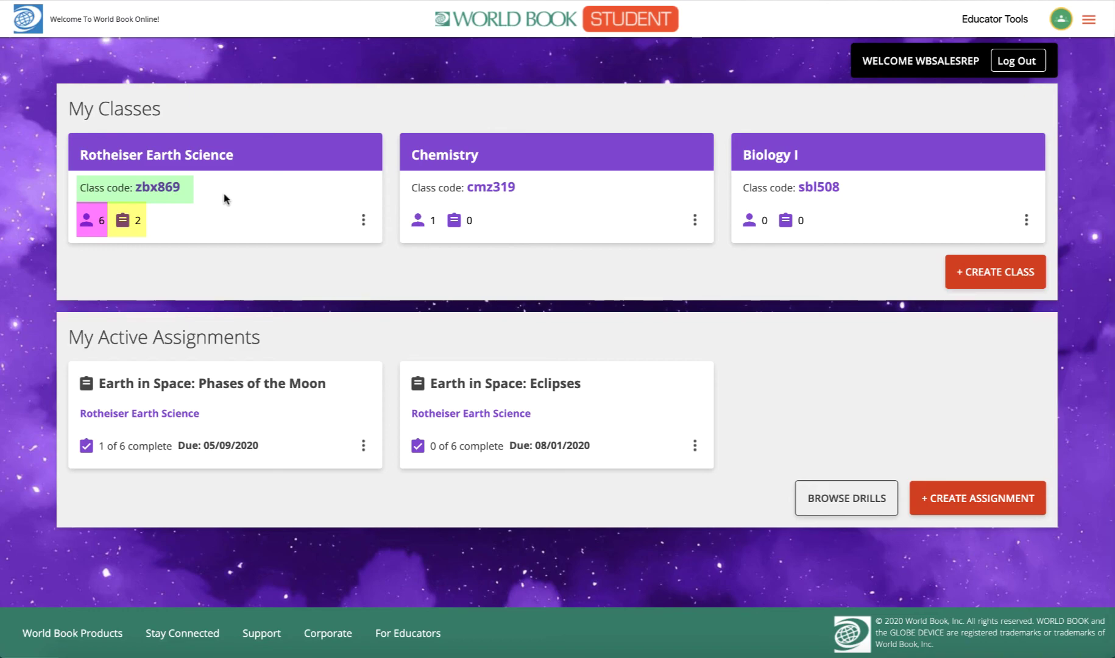
Review the Earth Science class's students, its assignments and the student progress for "Earth in Space: Phases of the Moon", and return to the dashboard
click(211, 181)
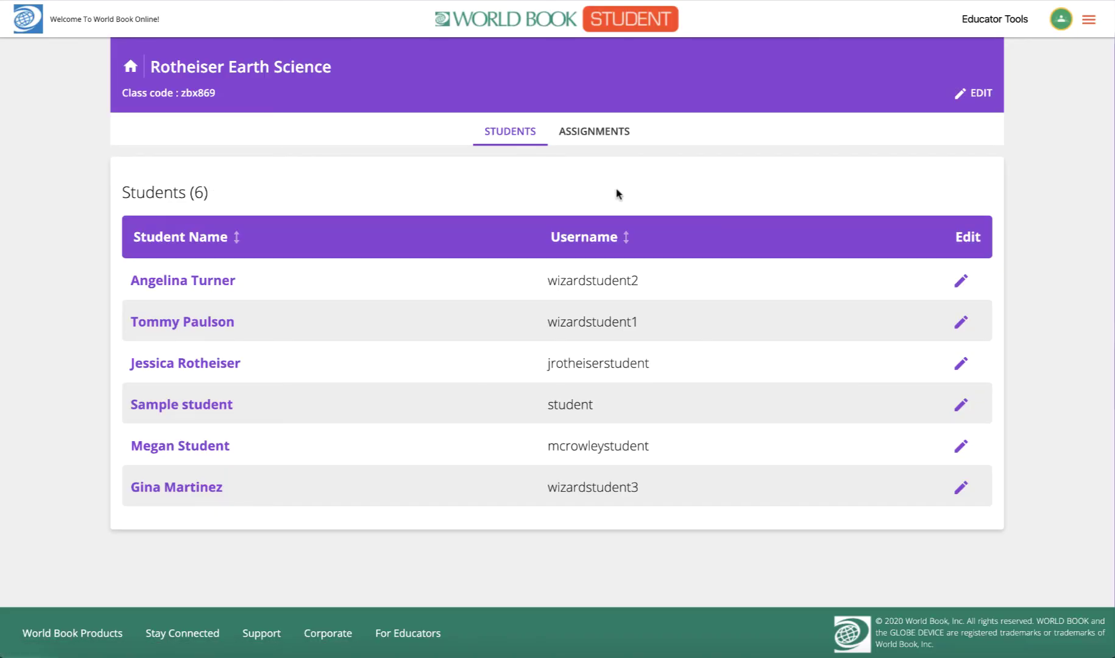
click(593, 131)
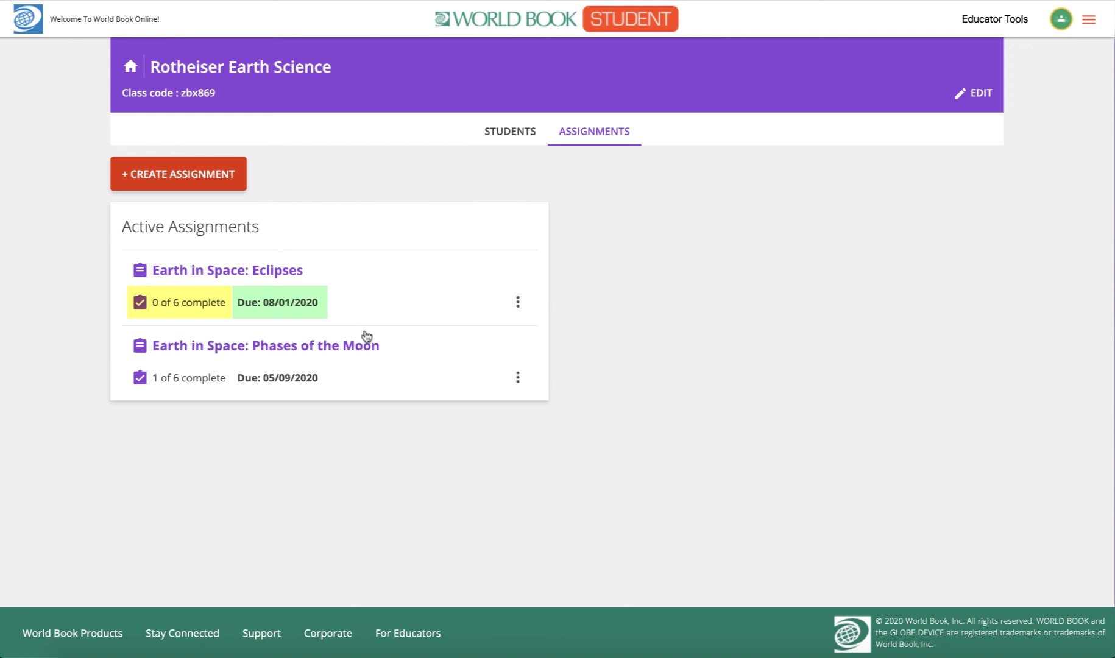
click(379, 369)
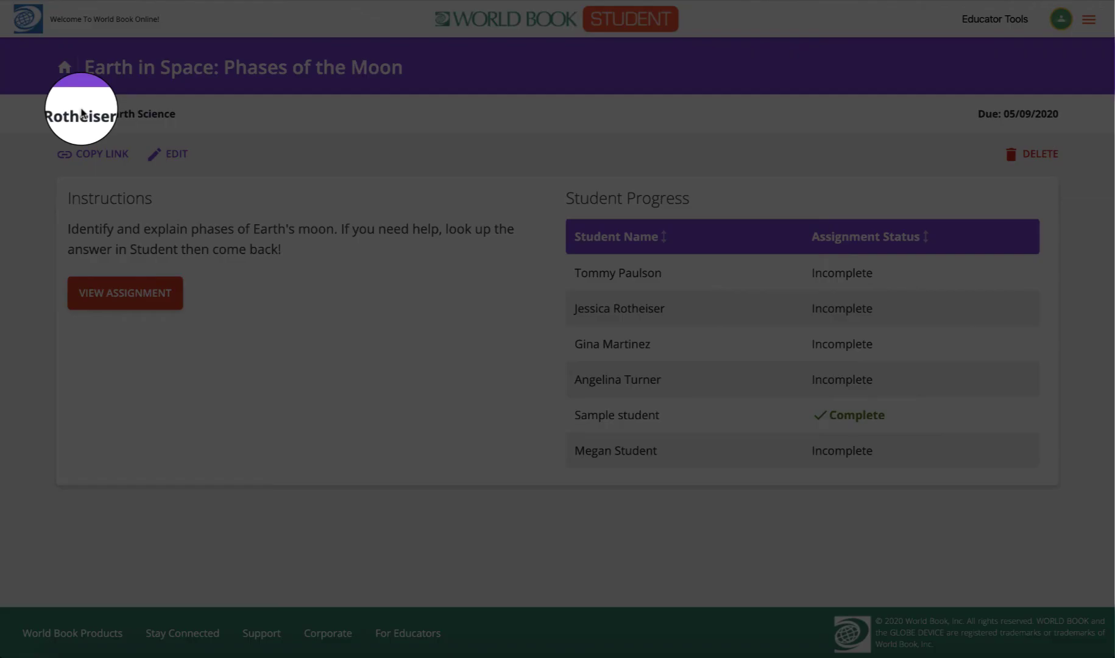
click(64, 67)
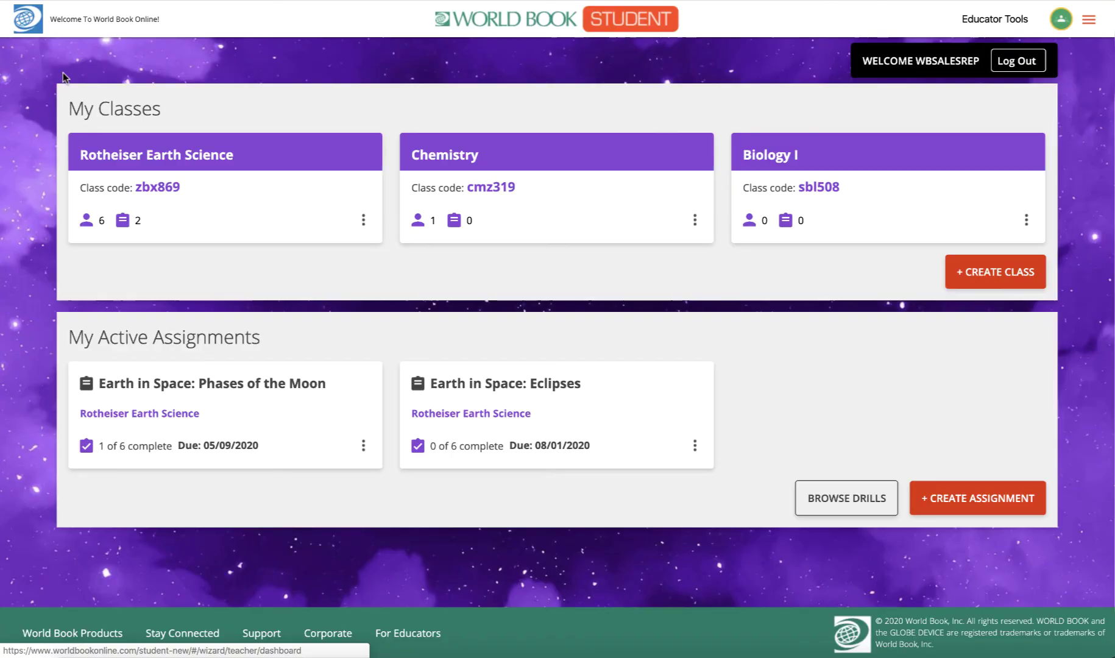